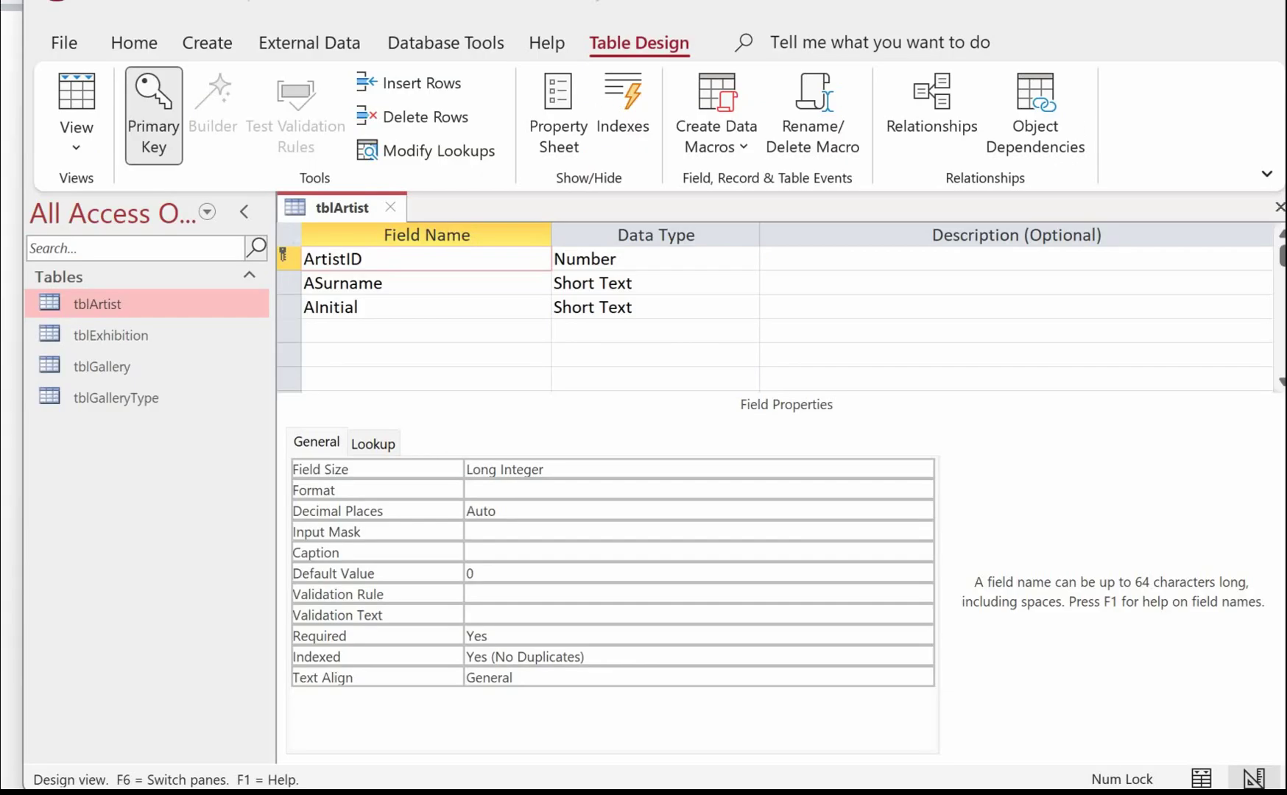
Give ASurname the rule Is Not Null with message 'Artist Surname must be entered' and save tblArtist
click(609, 286)
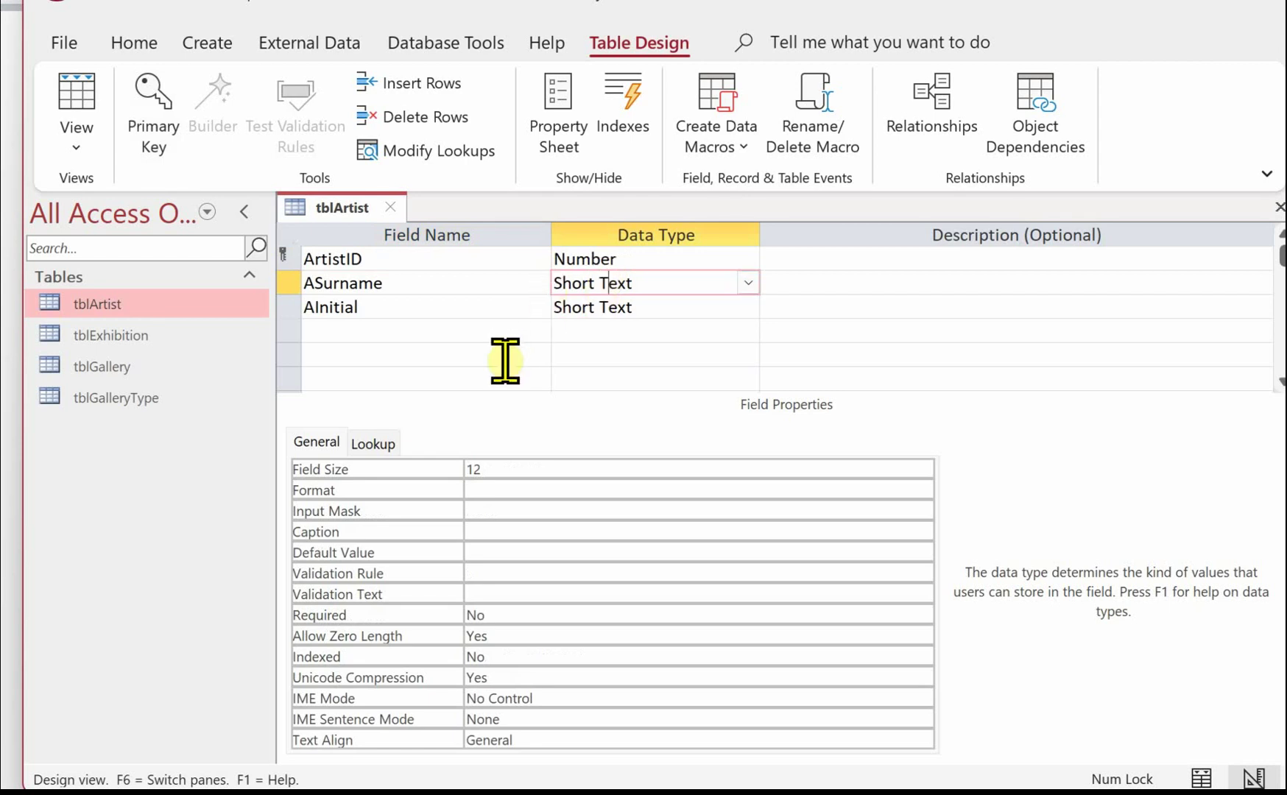
click(496, 572)
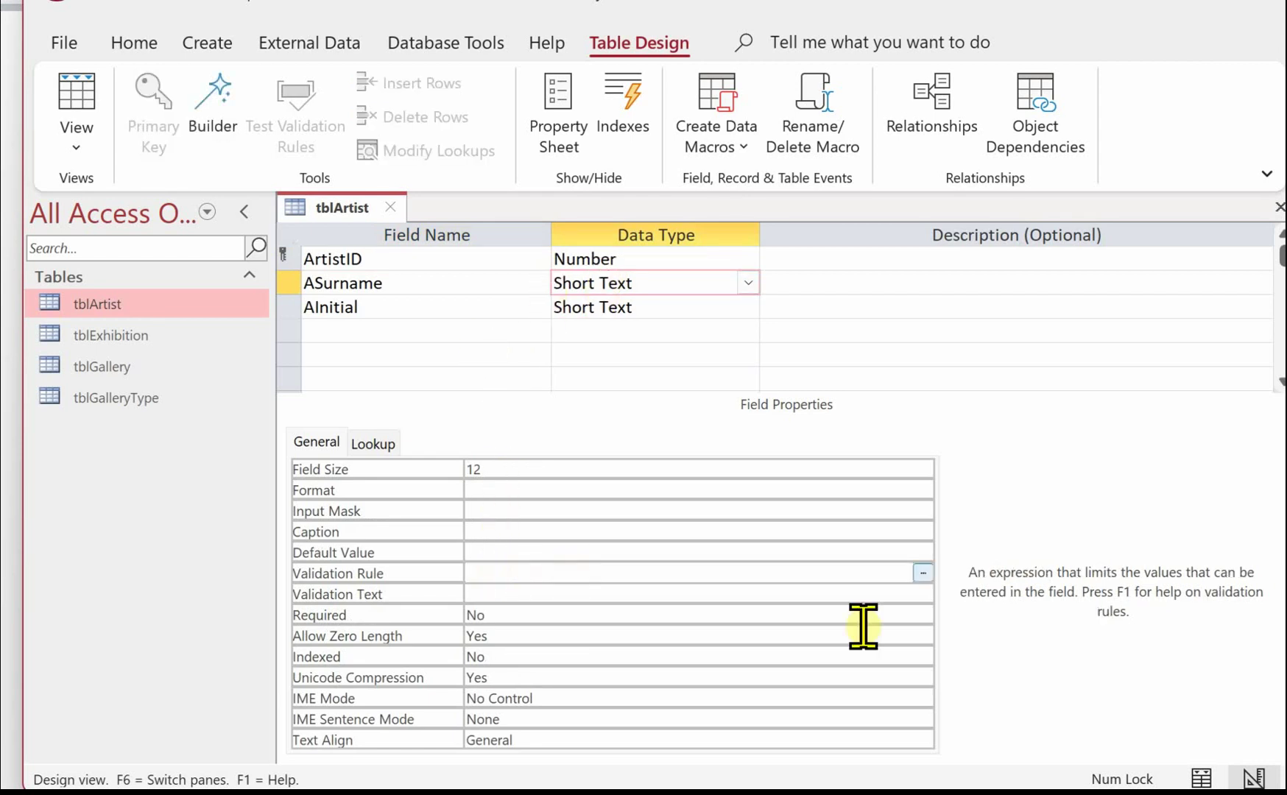
text(i)
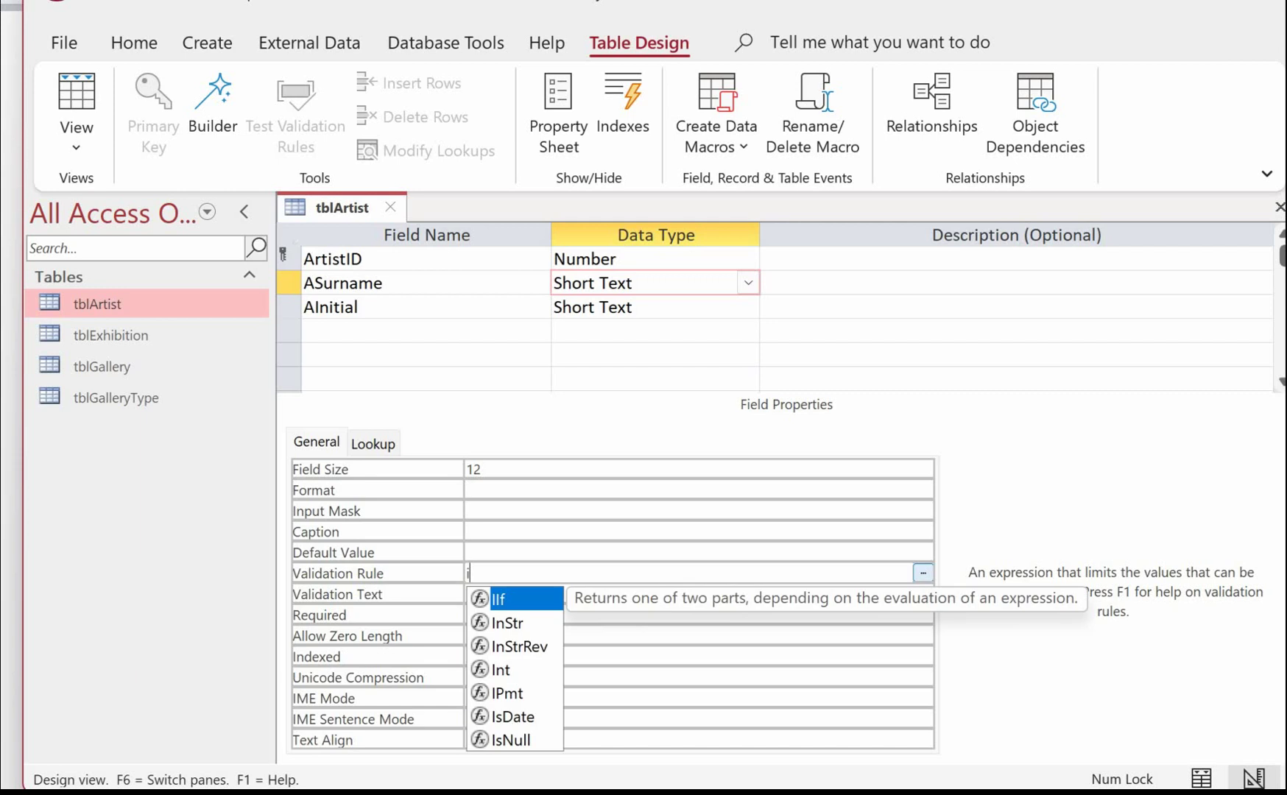
text(s not null)
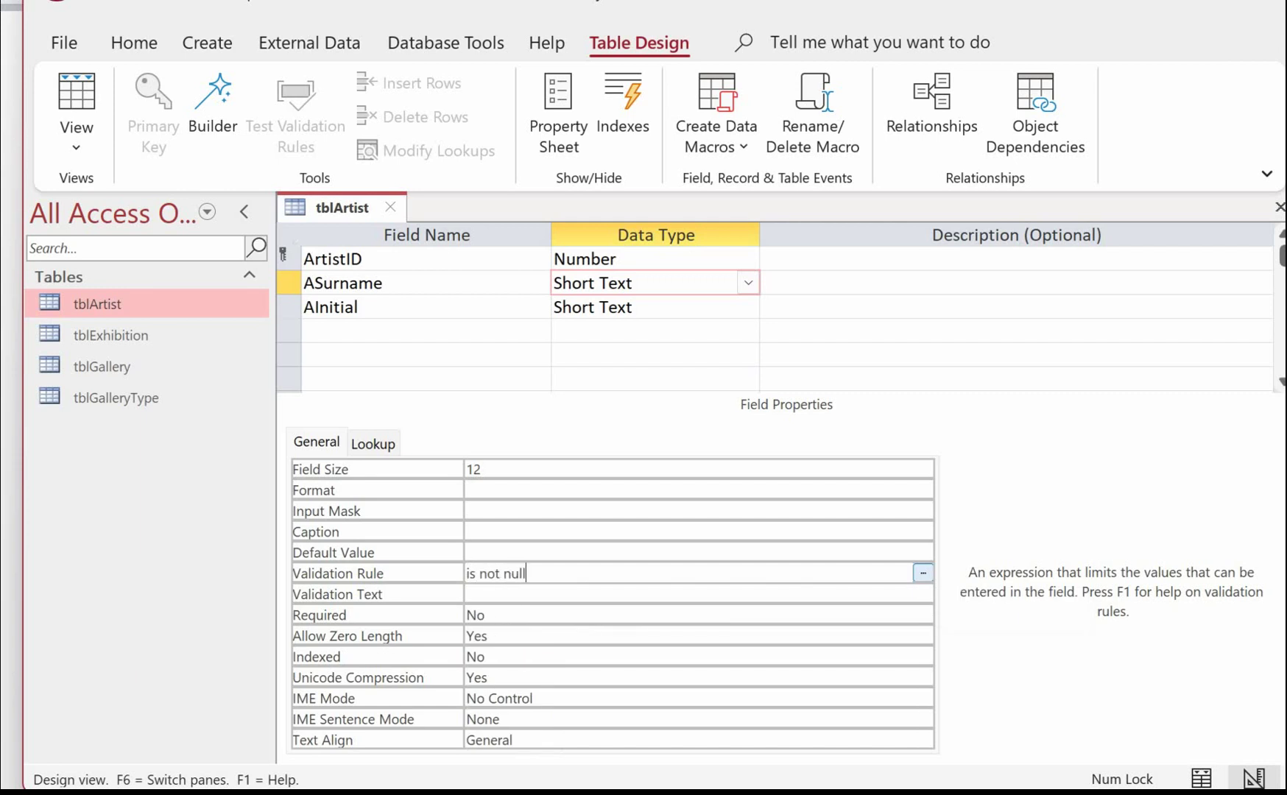
click(508, 595)
text(Artist )
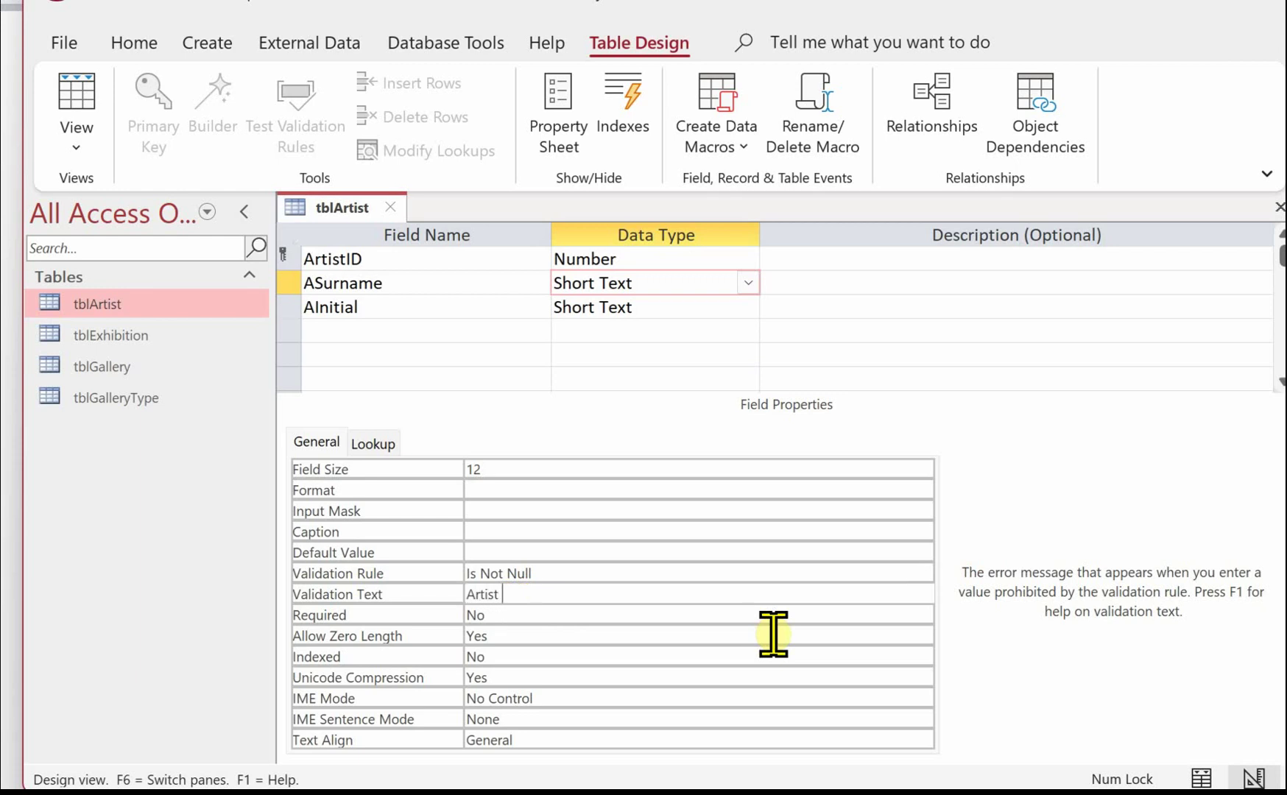
text(Surname must be entered)
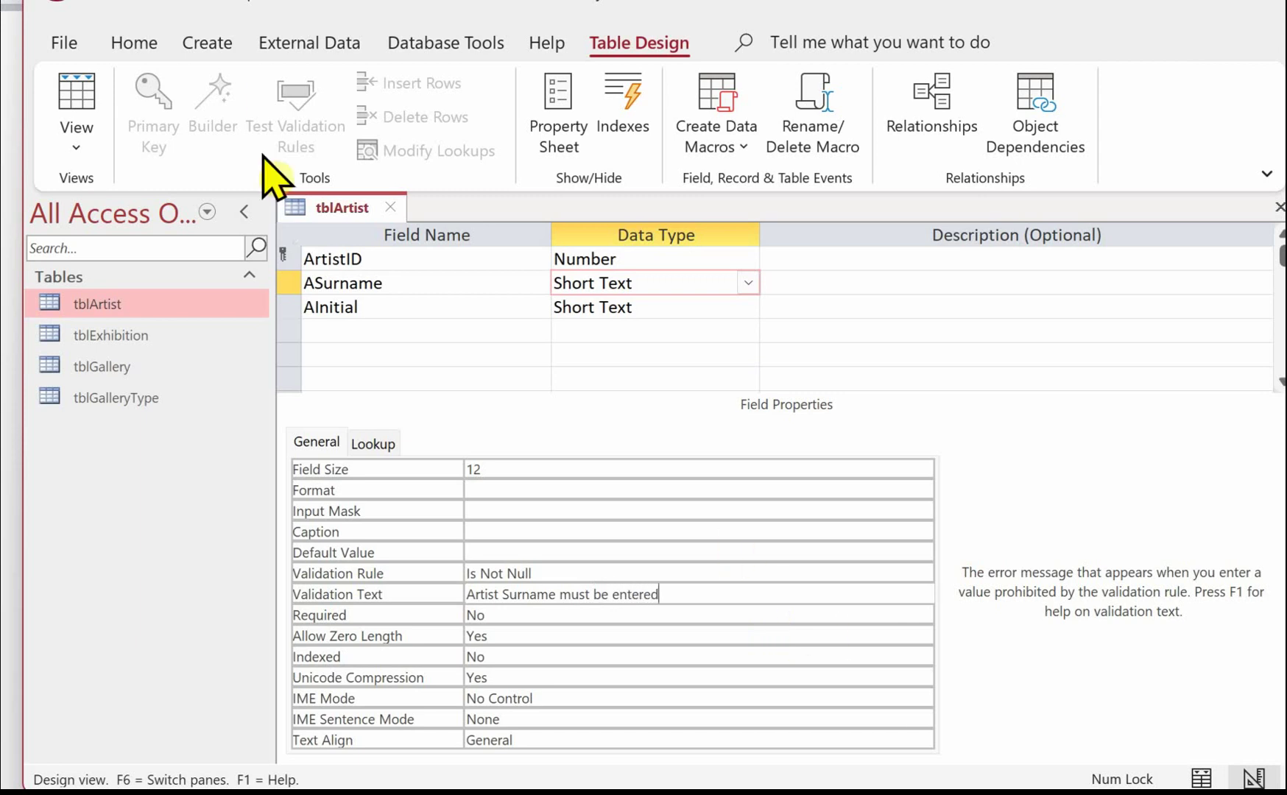
right_click(328, 207)
click(362, 214)
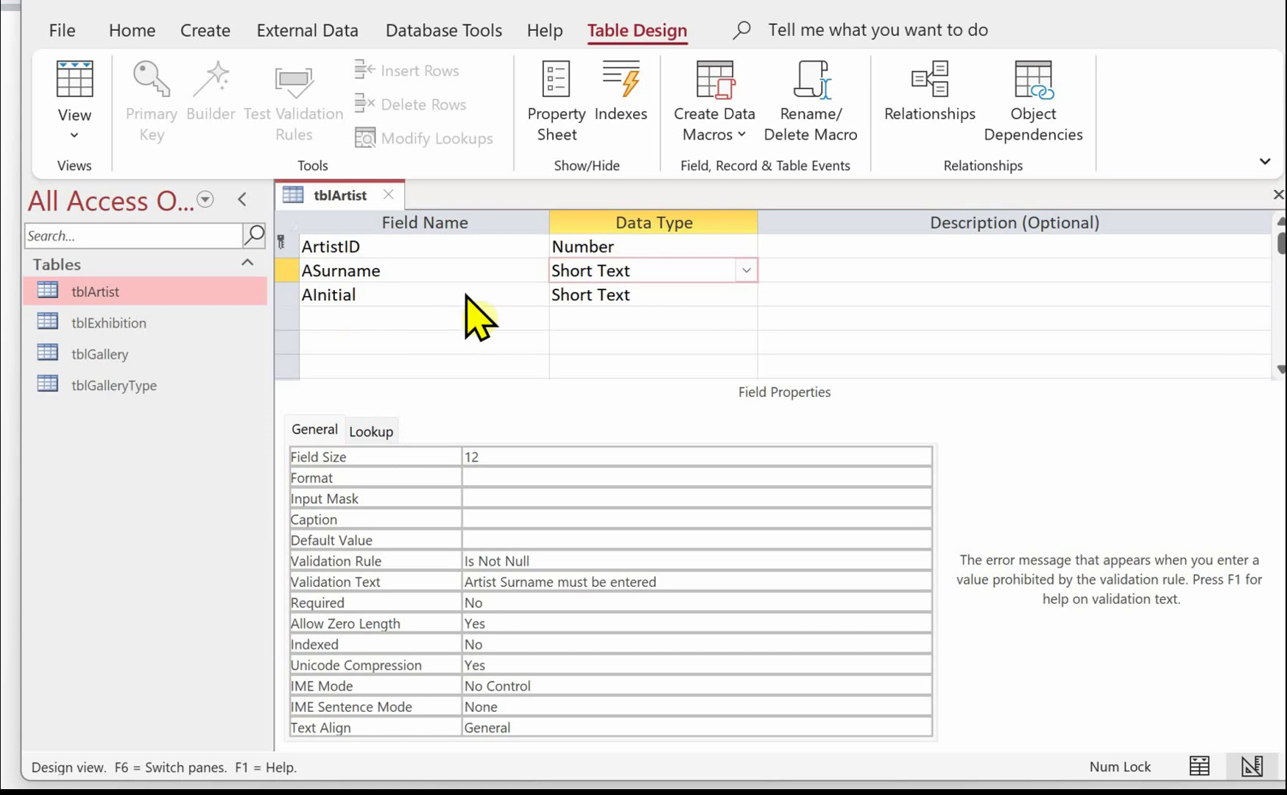
Set AInitial's Format to @ and its Input Mask to >L
click(482, 293)
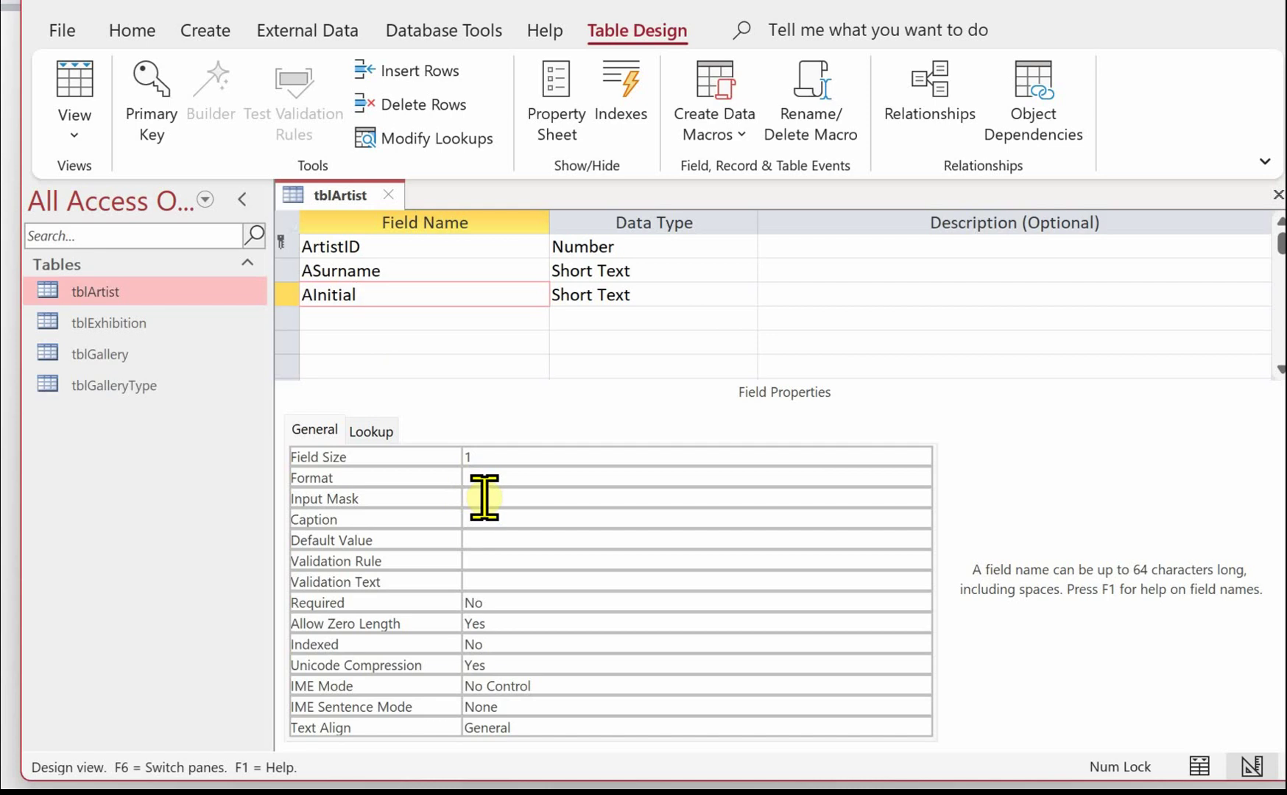
click(469, 478)
text(@)
key(Return)
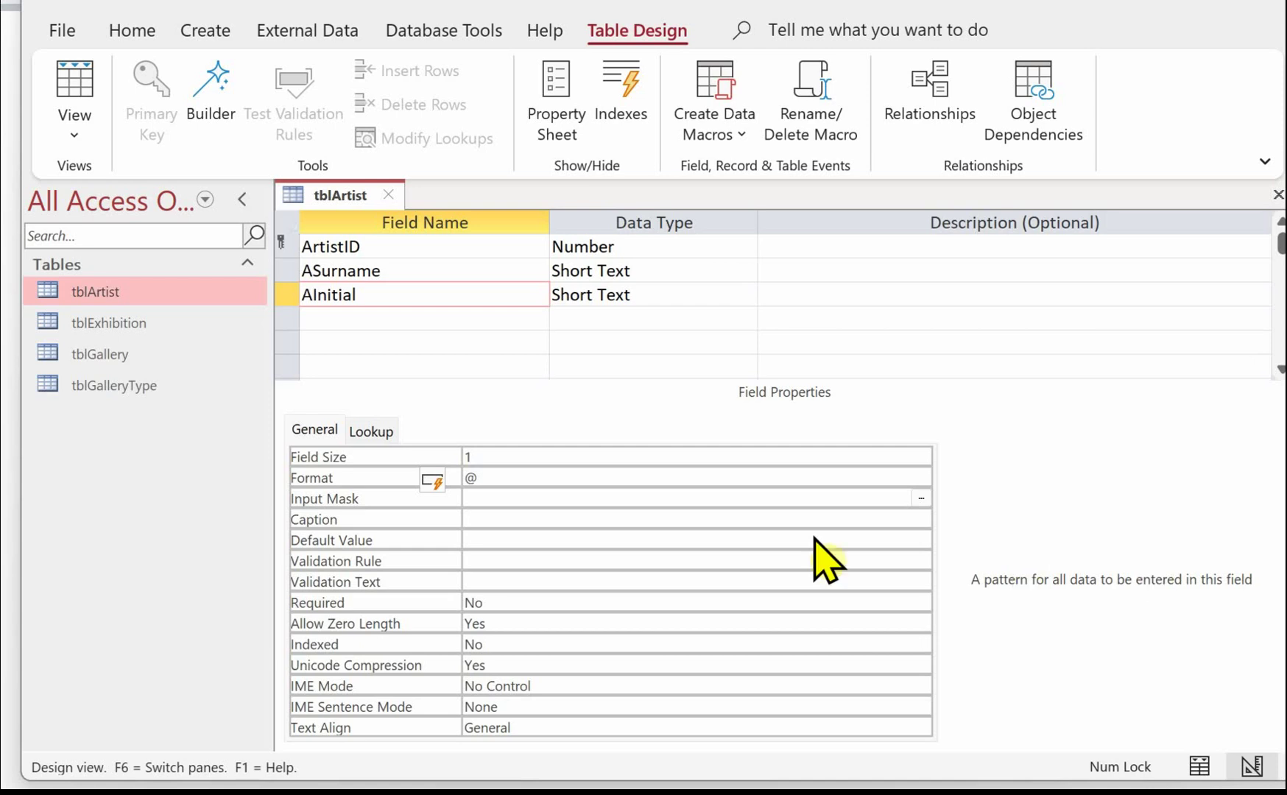
click(502, 498)
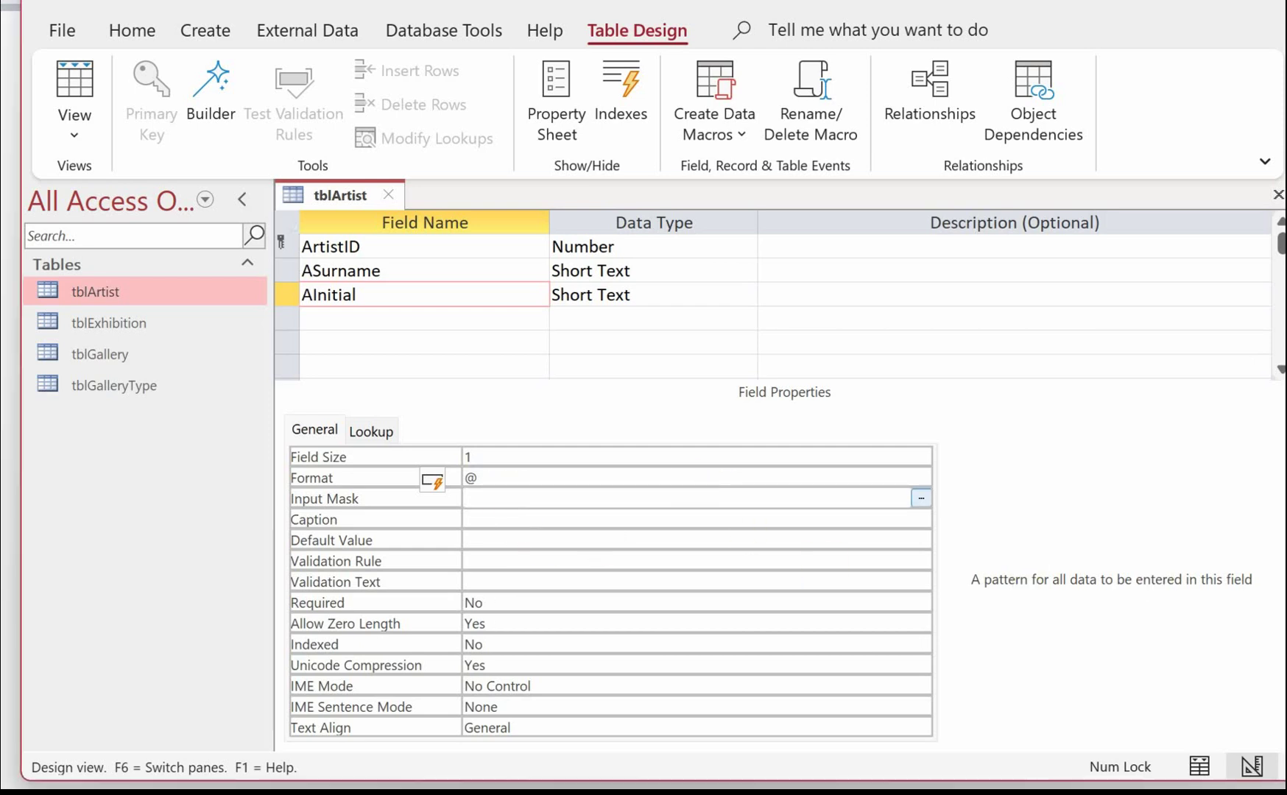
text(>L)
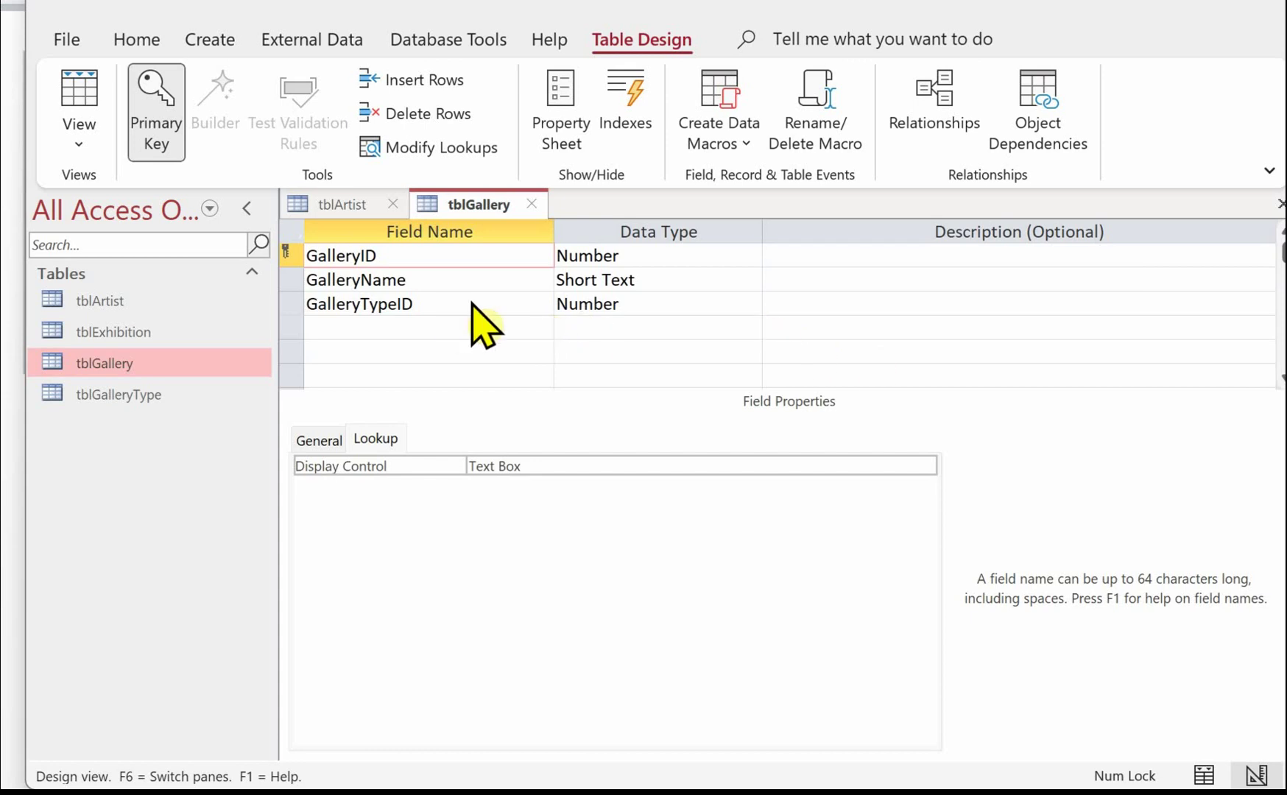
Set GalleryTypeID's Limit To List to Yes and Allow Value List Edits to No
click(507, 303)
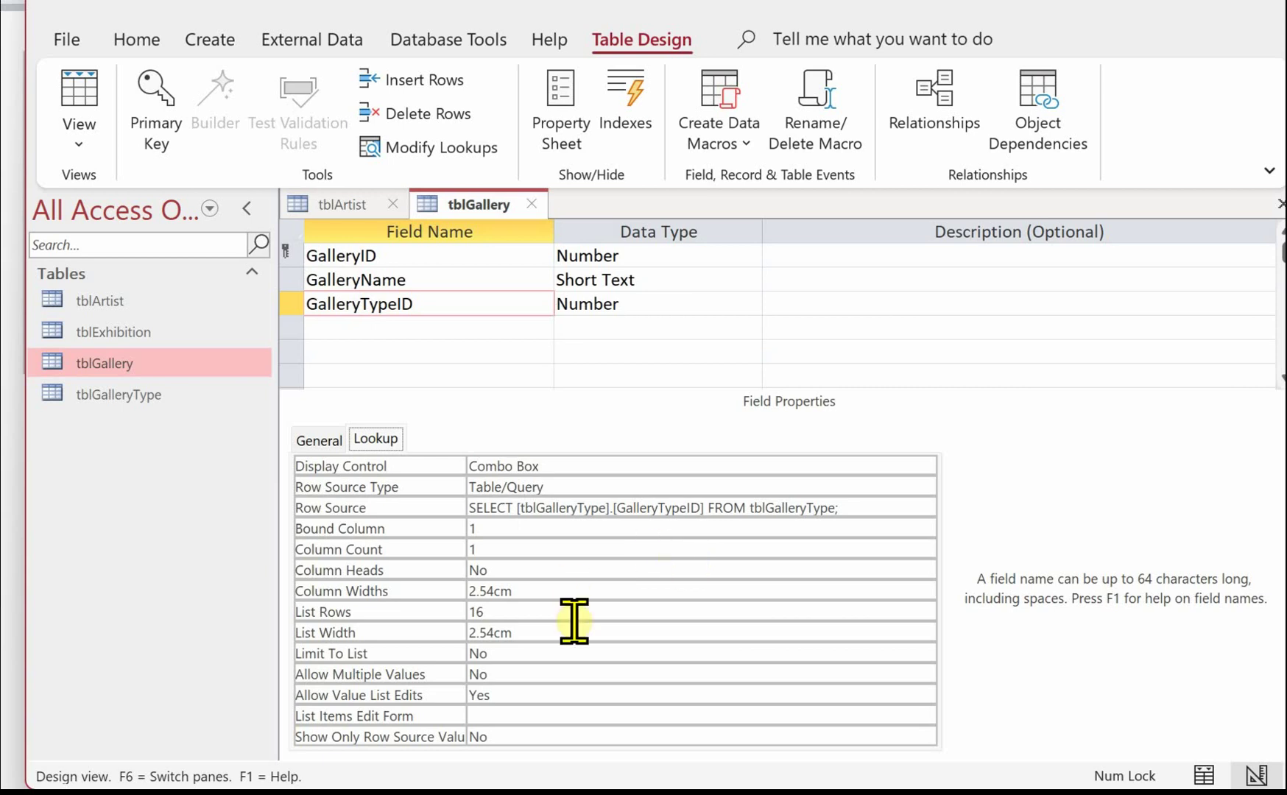
double_click(505, 653)
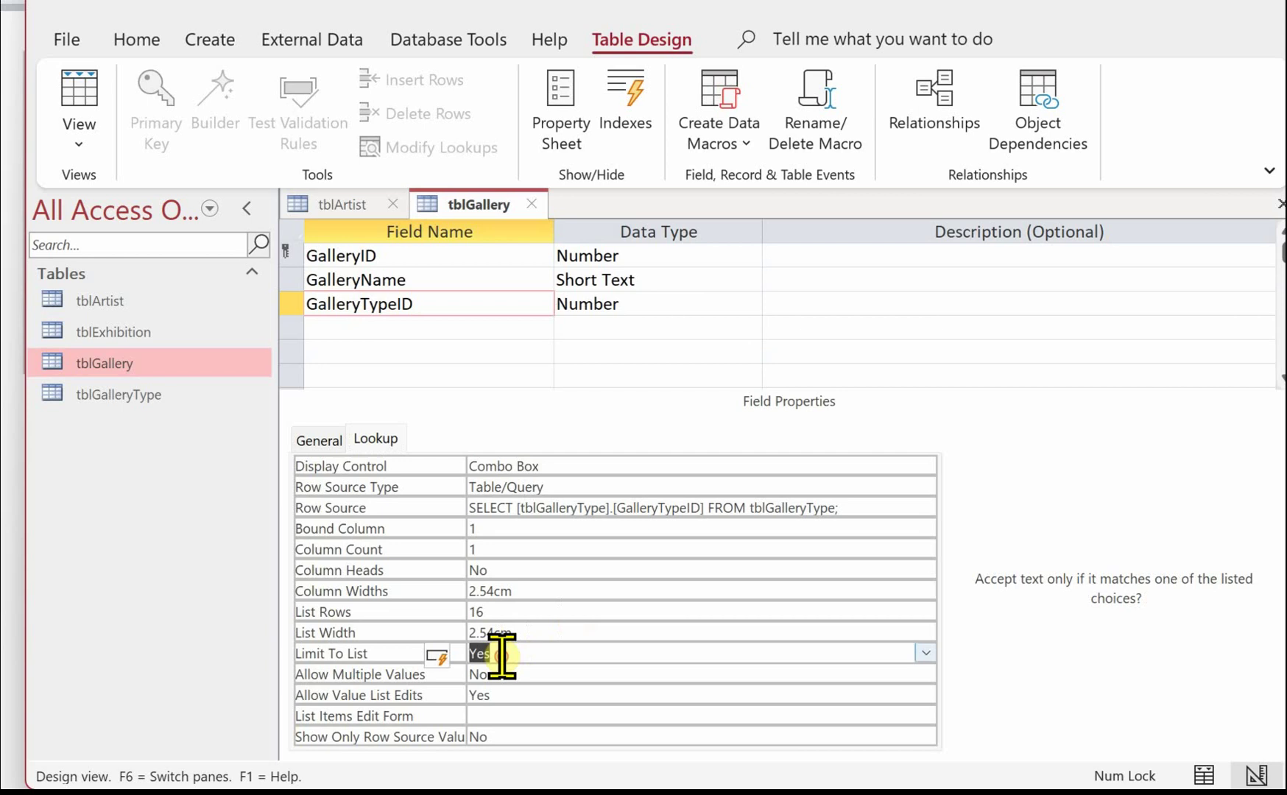
click(1012, 650)
double_click(502, 694)
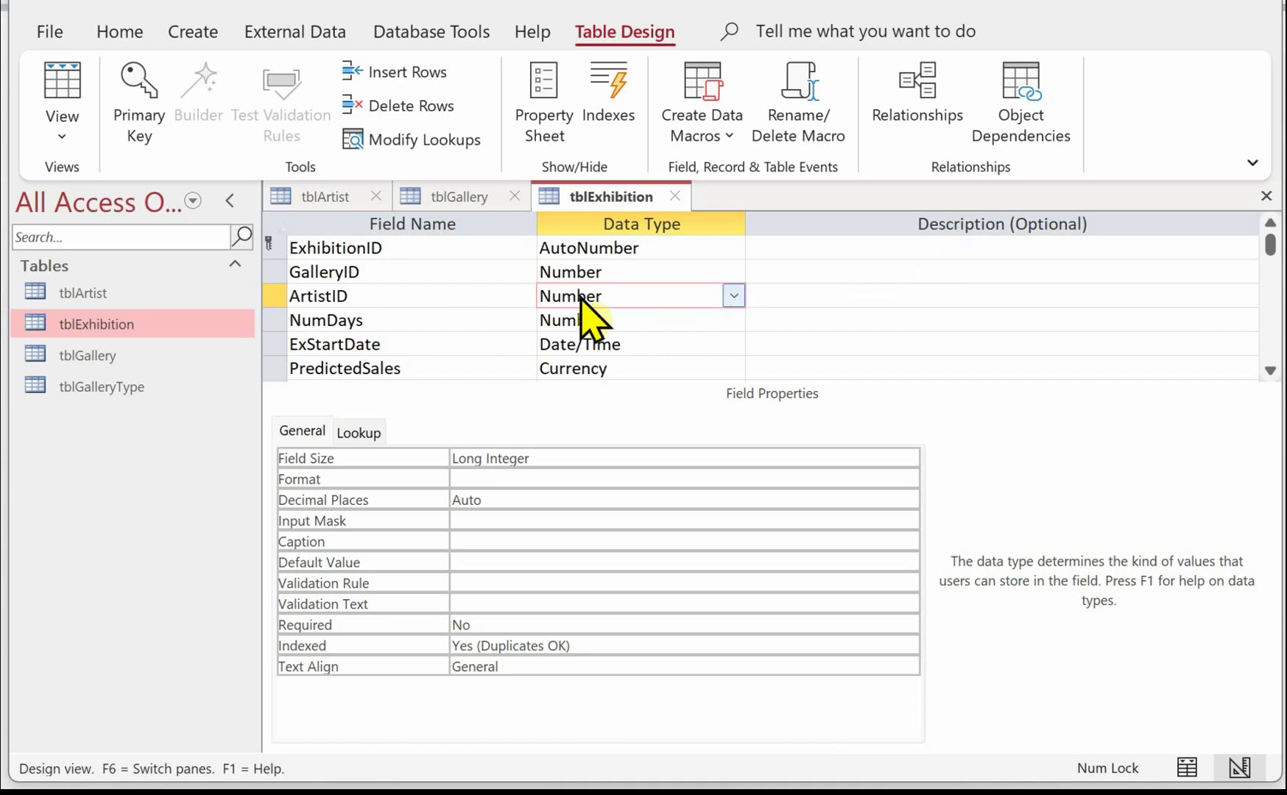
Set ArtistID's lookup to Limit To List Yes and Allow Value List Edits No
click(361, 434)
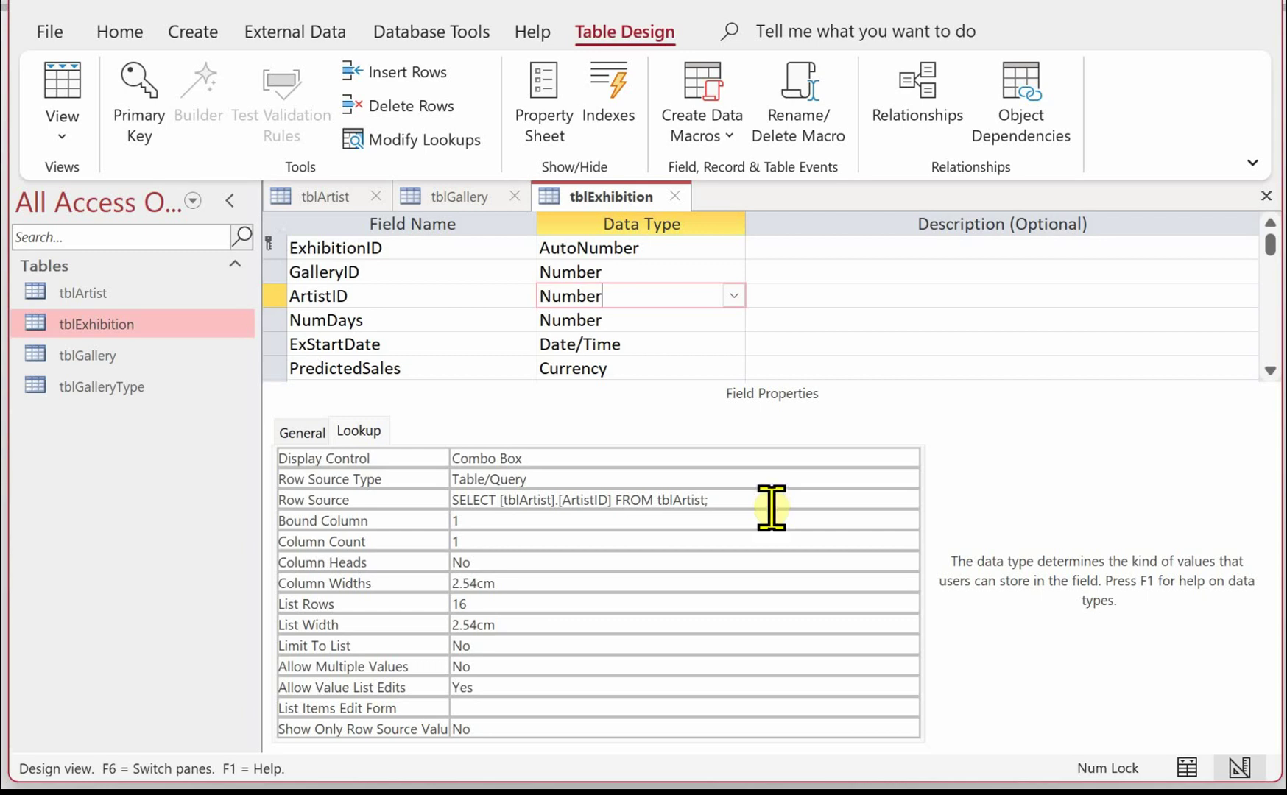
double_click(479, 646)
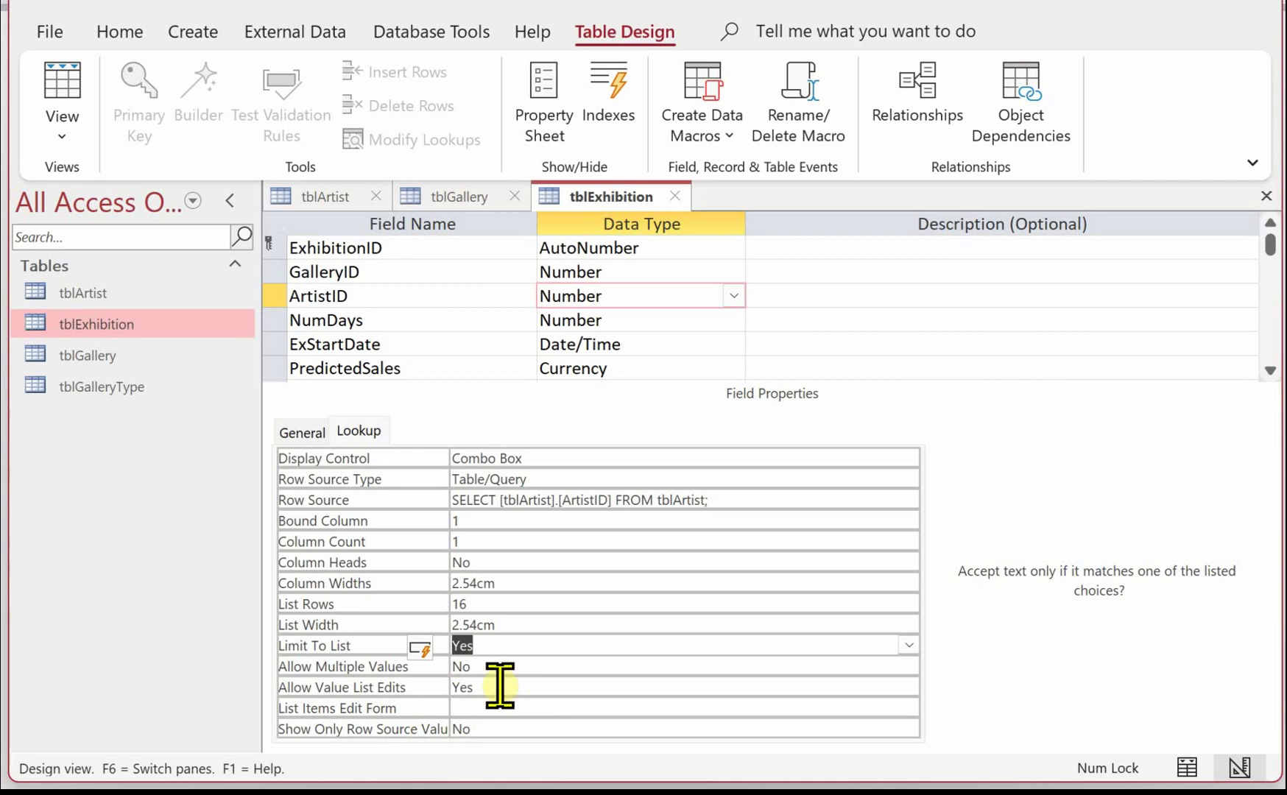
double_click(494, 687)
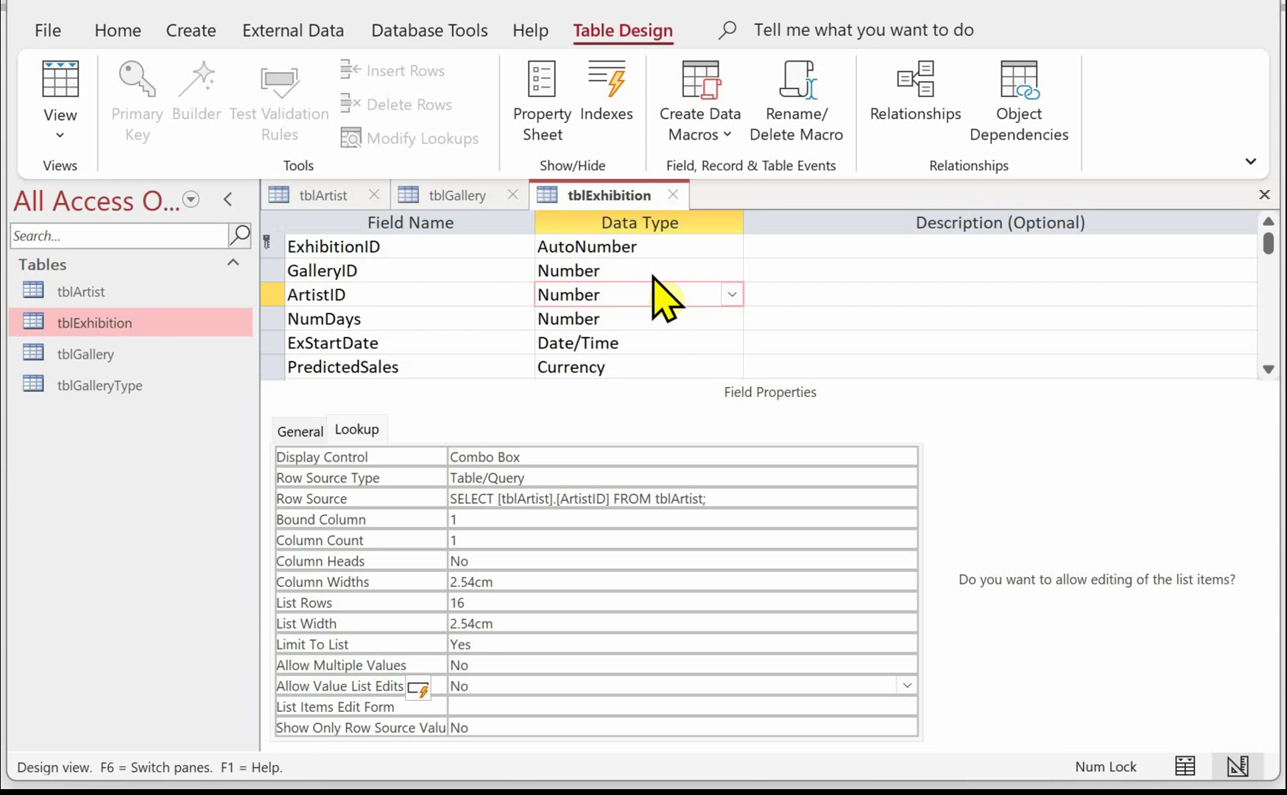
Give NumDays the rule Between 3 and 10 with message 'Number of days must be between 3 and 10'
click(564, 319)
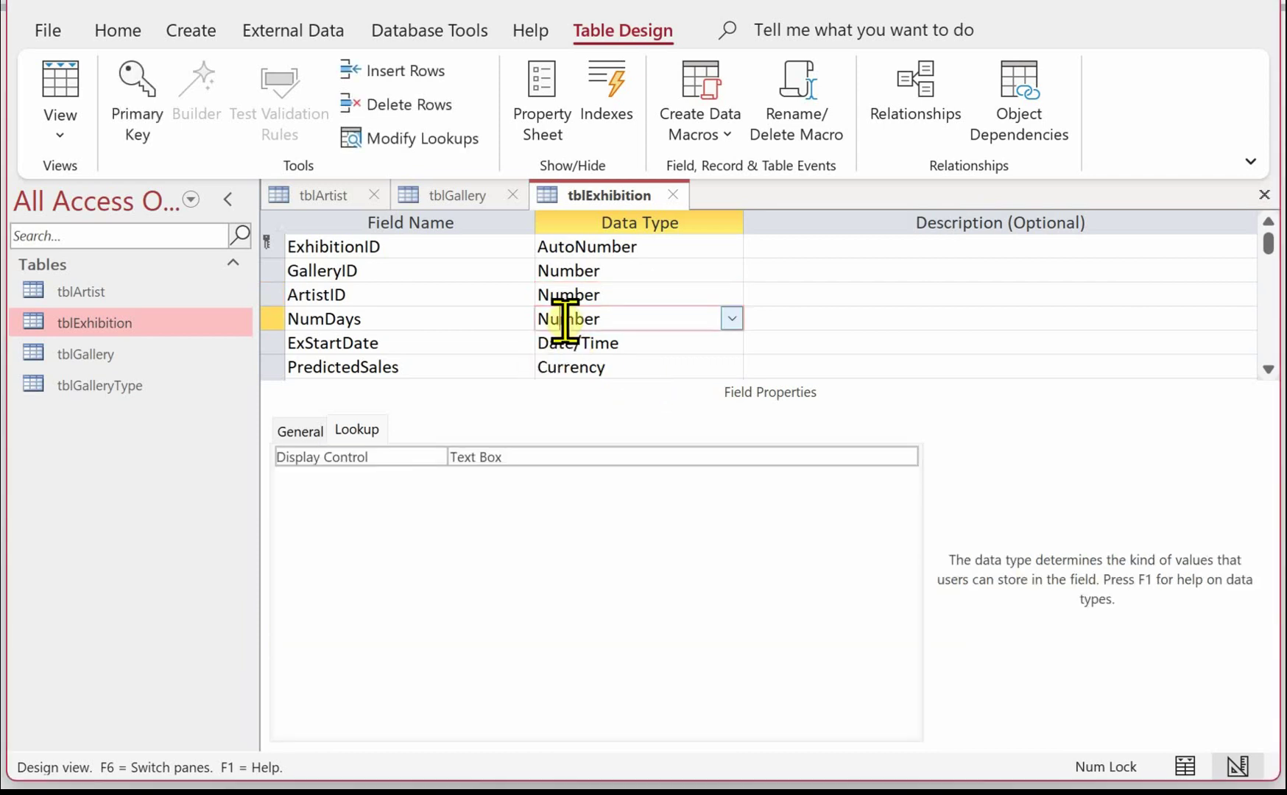
click(298, 430)
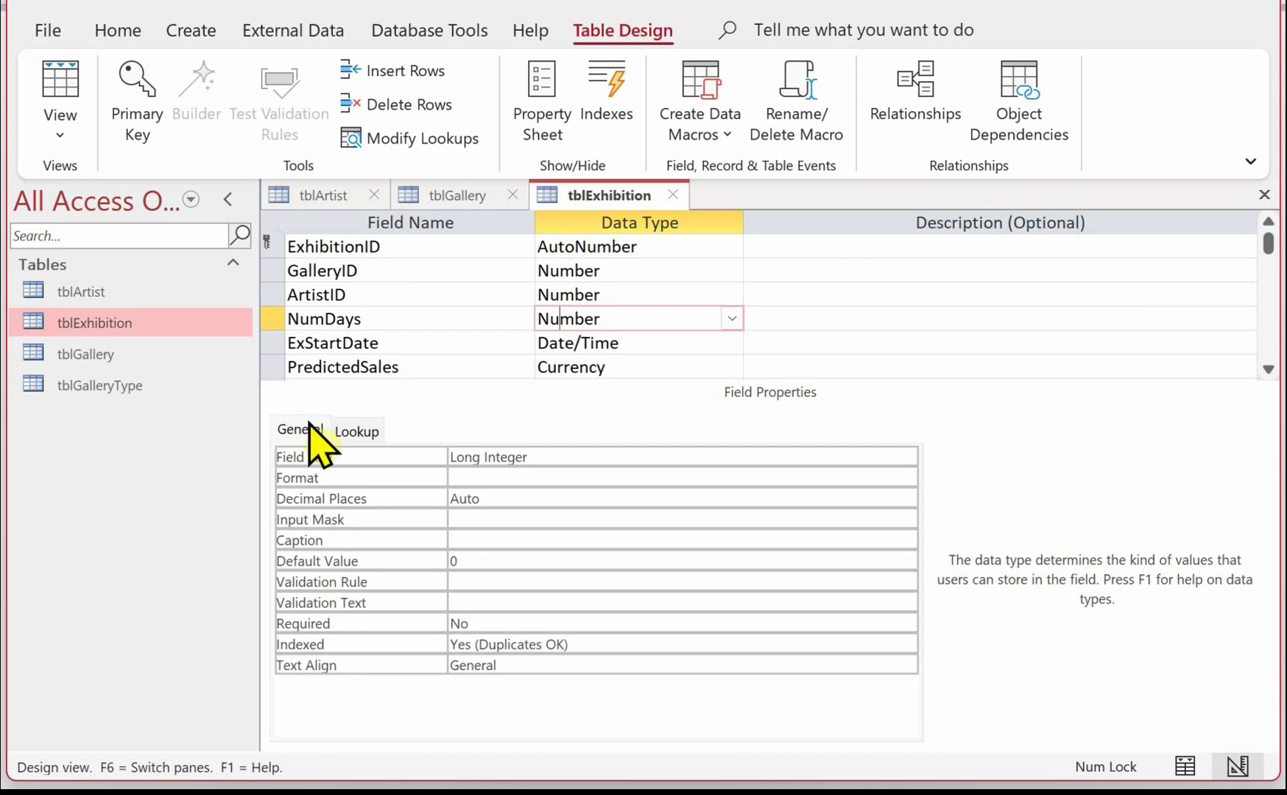
click(486, 583)
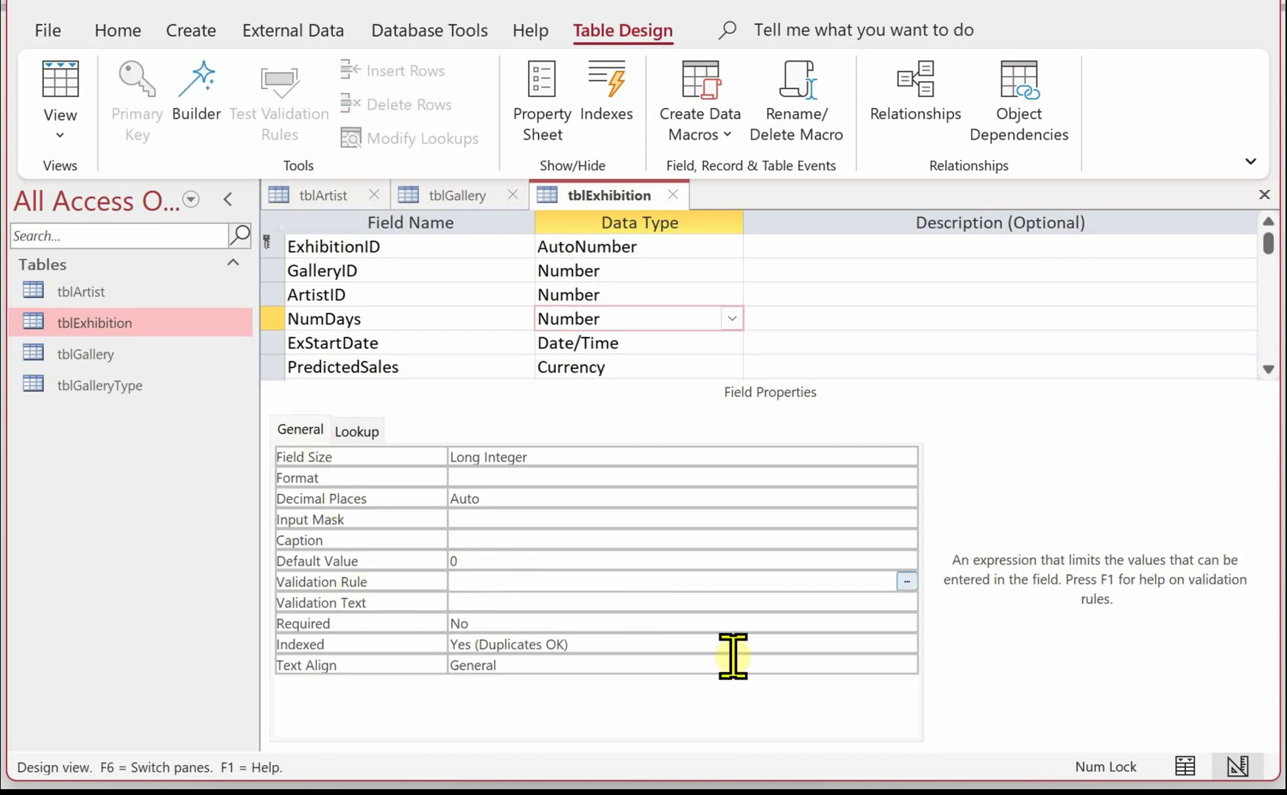
text(Between 3 and 10)
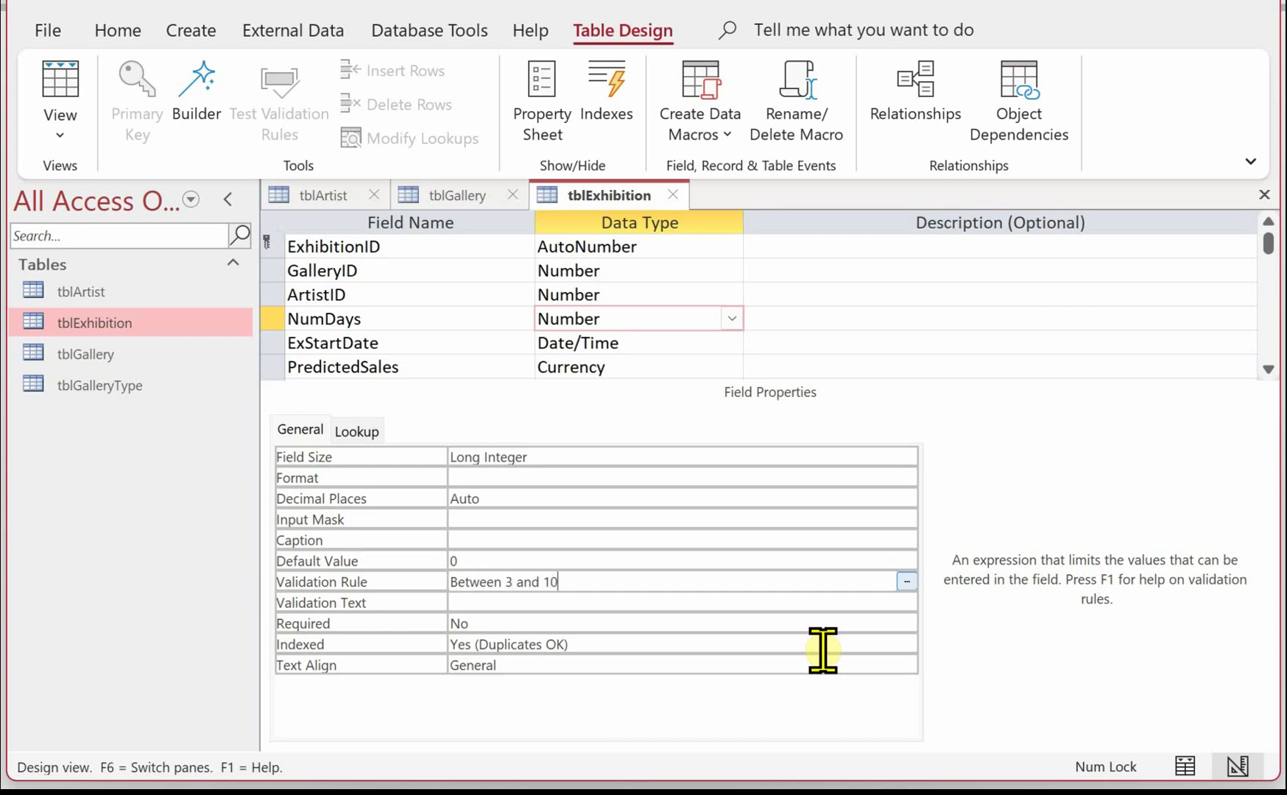
click(492, 599)
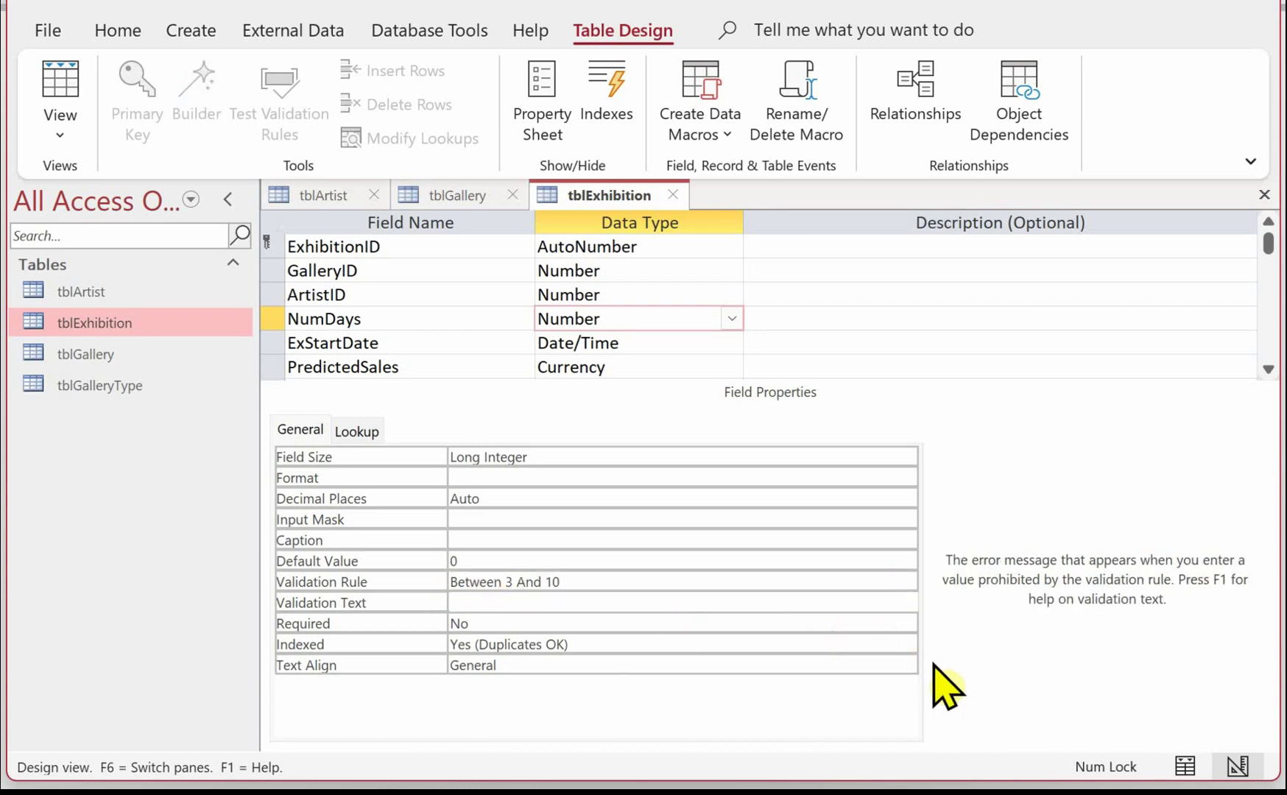
text(Number of days m)
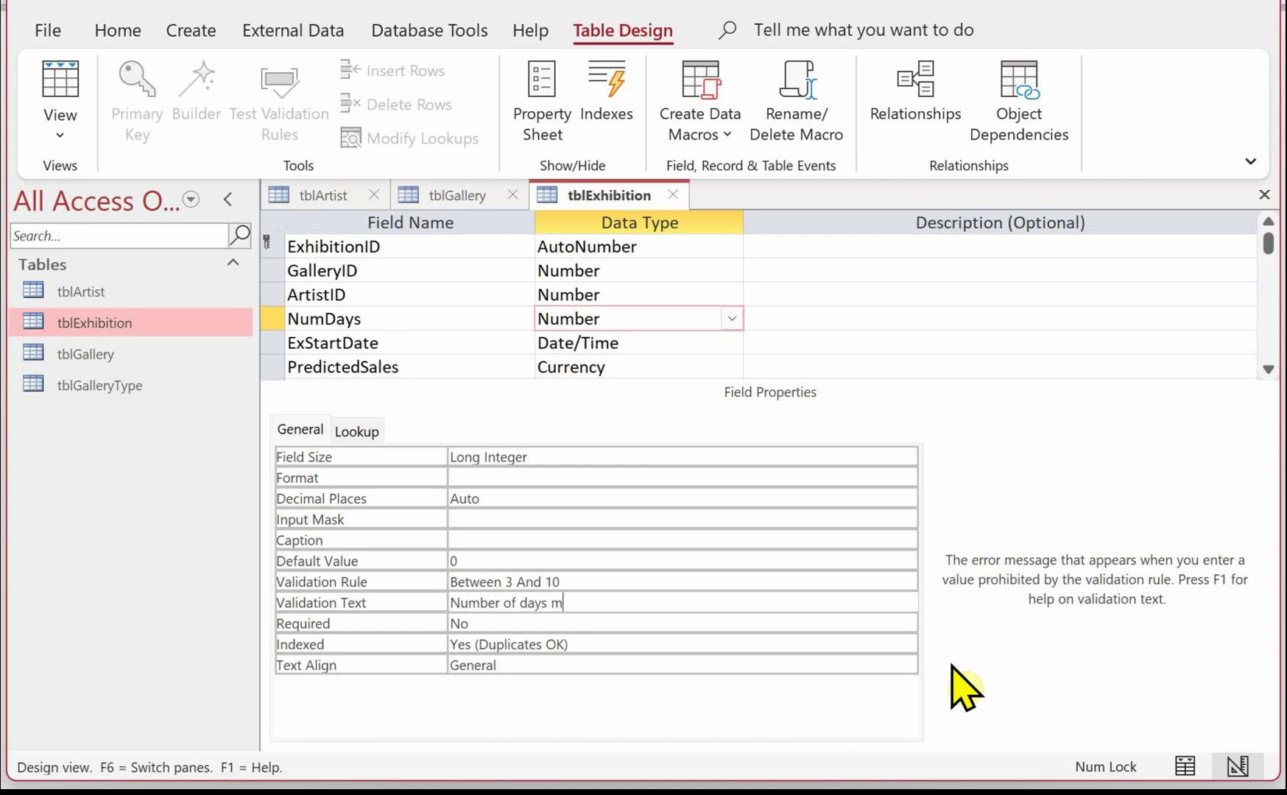
text(ust be between 3 and)
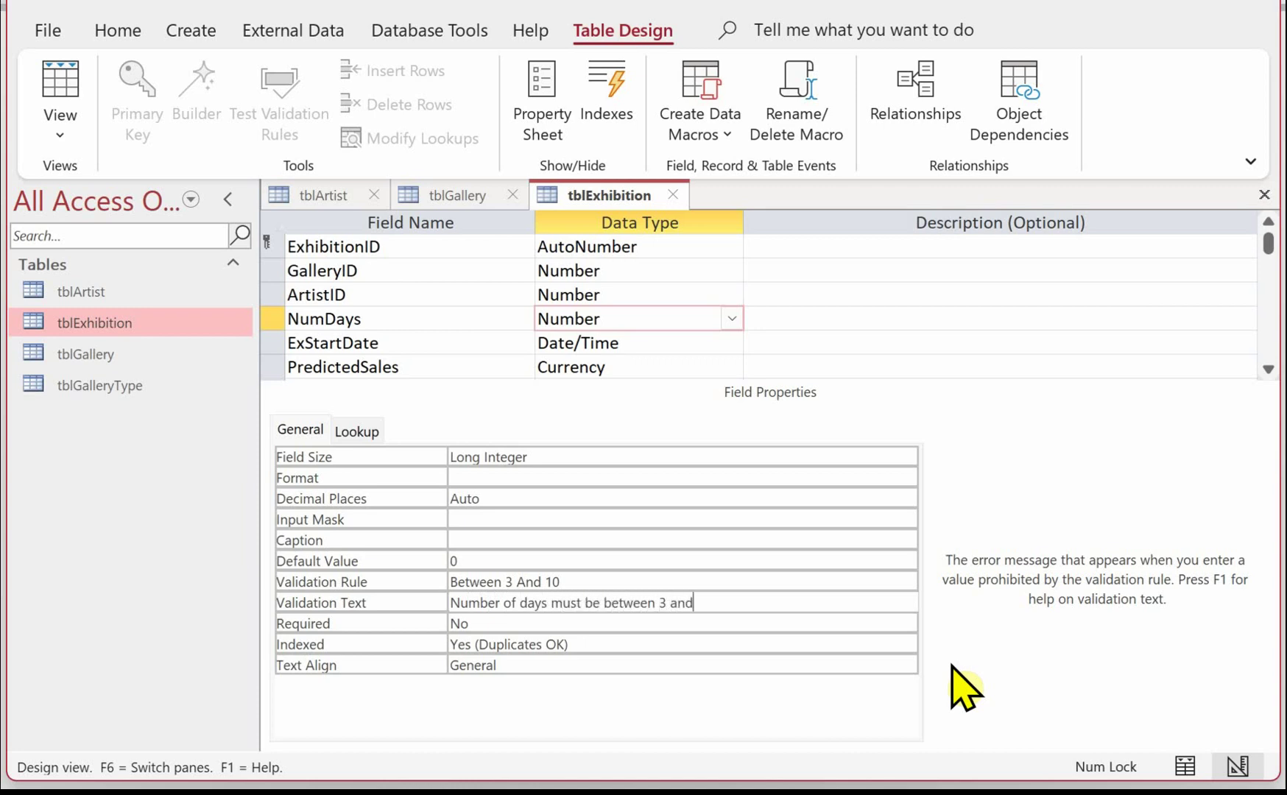
text( 10)
drag(1015, 6, 1286, 5)
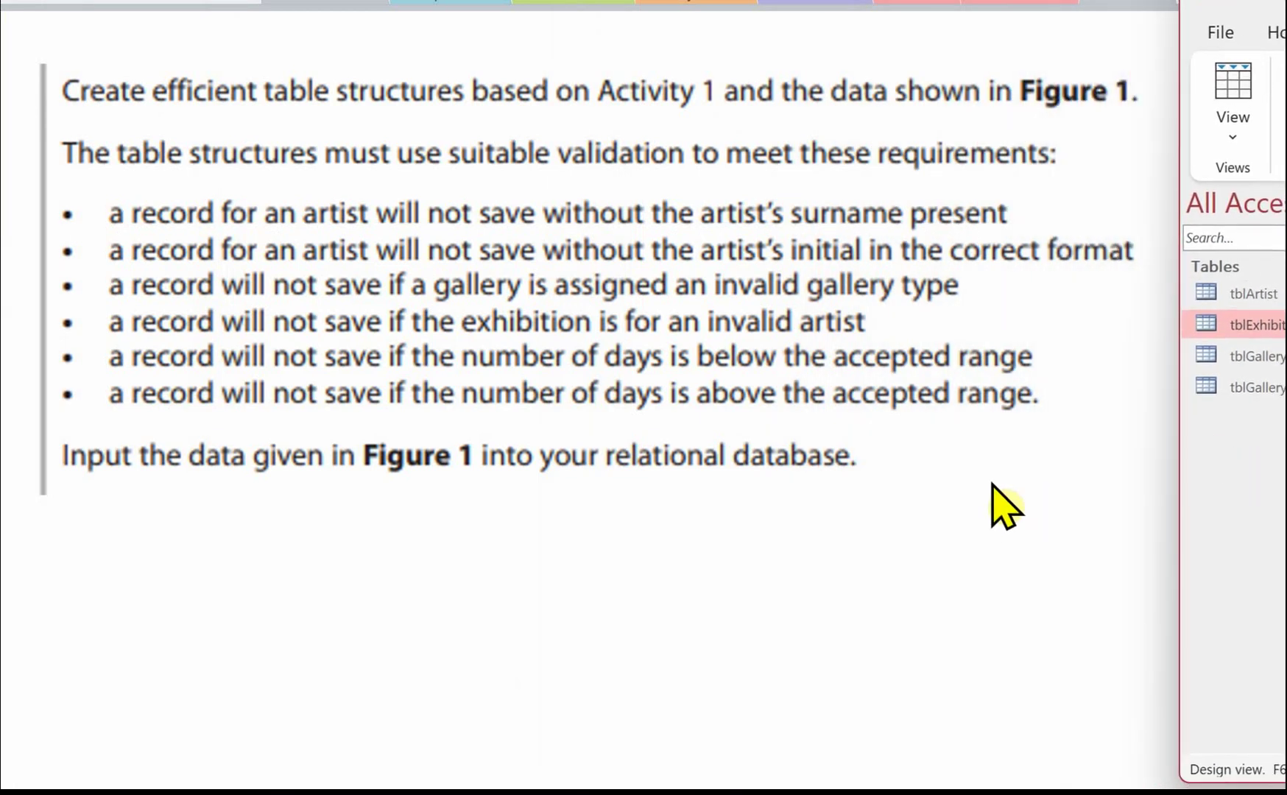